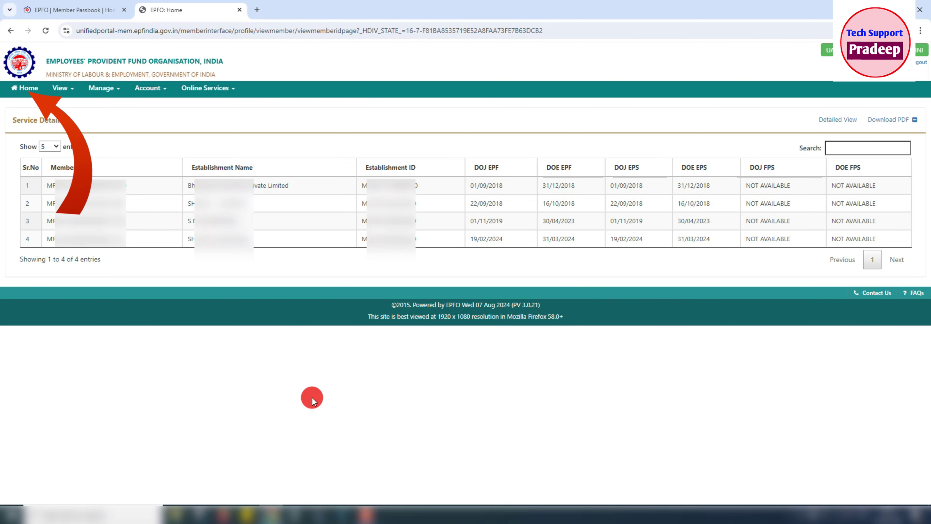
# Return to the member home page and open the online claim form for Forms 31, 19, 10C and 10D
pyautogui.click(29, 89)
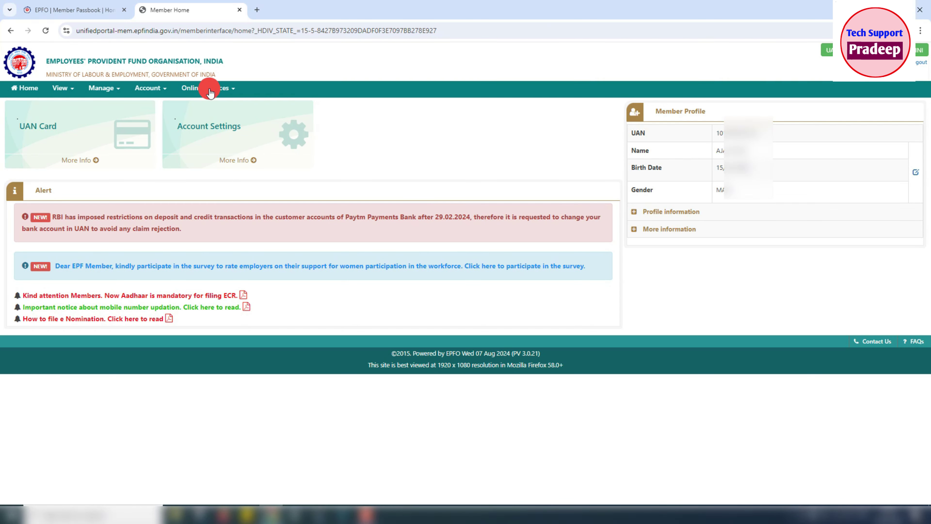
pyautogui.click(227, 90)
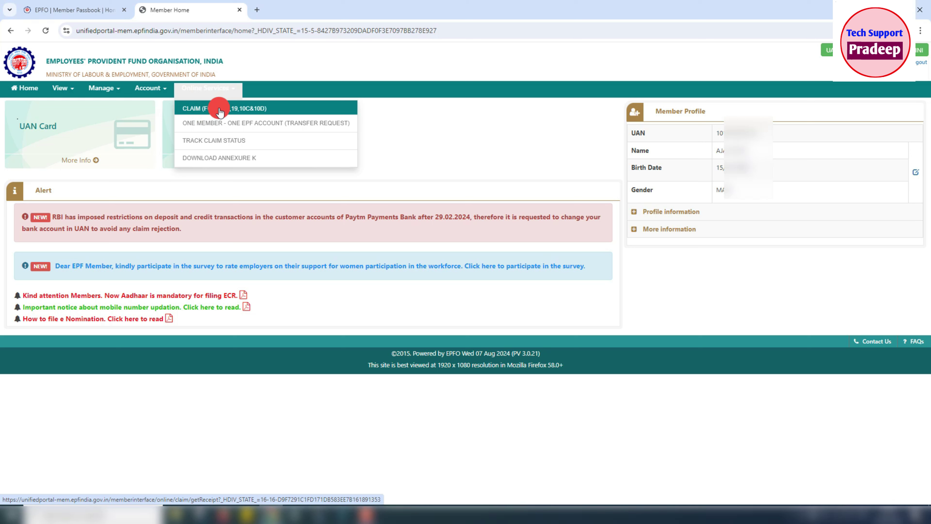
pyautogui.click(252, 110)
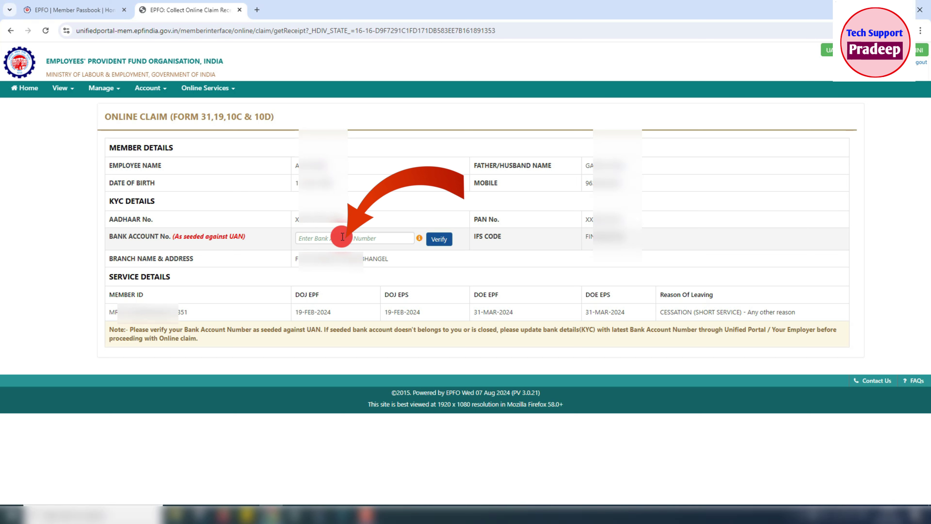
# Enter the member's bank account number, verify it, and agree to the Certificate of Undertaking
pyautogui.click(342, 237)
pyautogui.write('2')
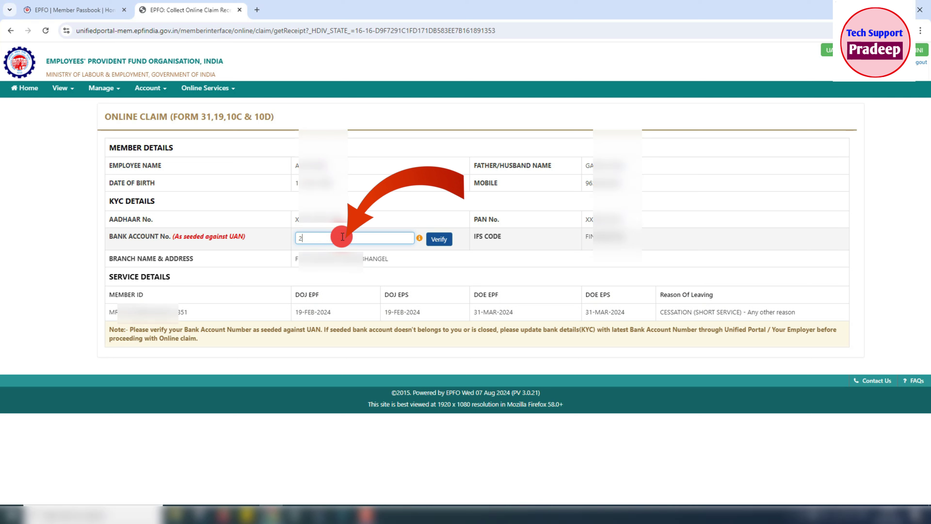
pyautogui.click(395, 260)
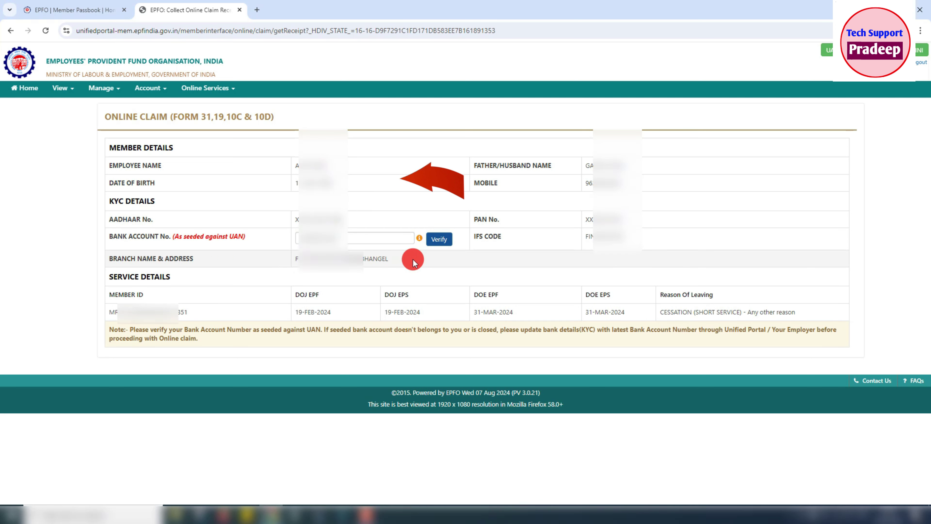
pyautogui.click(446, 243)
pyautogui.click(358, 238)
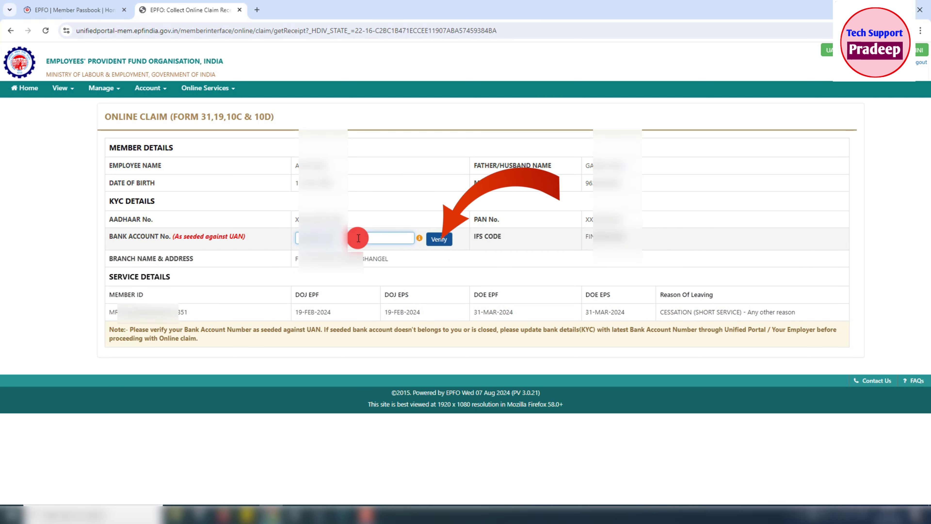
pyautogui.click(442, 241)
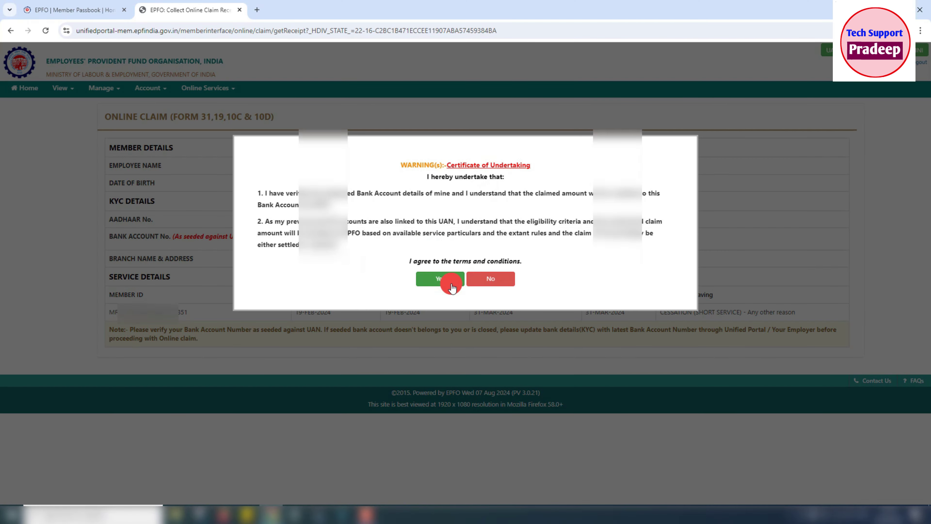
pyautogui.click(450, 279)
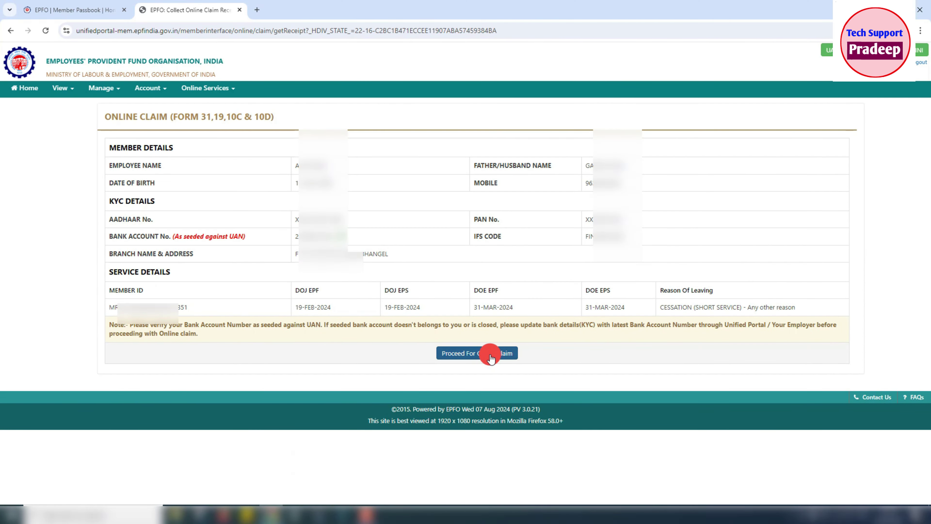
# Proceed with the online claim and choose ONLY PENSION WITHDRAWAL (FORM-10C) as the claim type
pyautogui.click(482, 359)
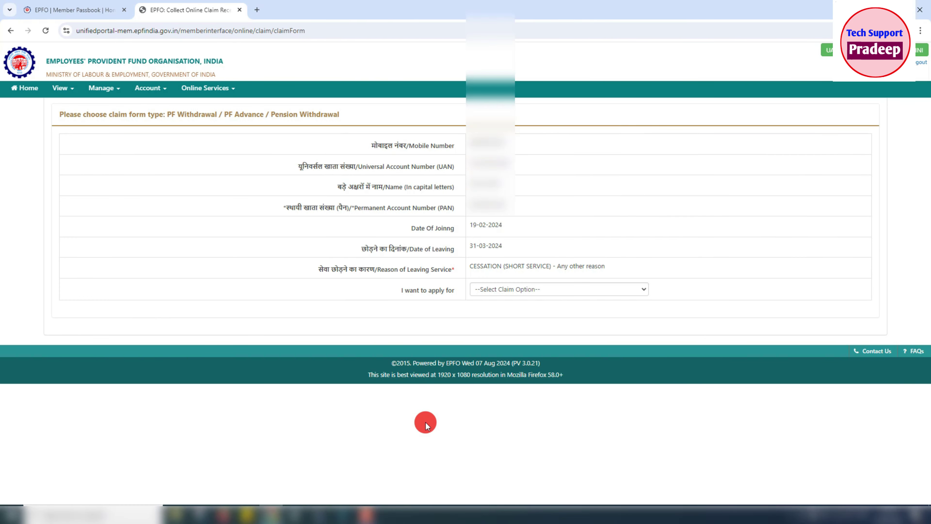
pyautogui.moveTo(400, 290); pyautogui.dragTo(458, 289)
pyautogui.click(458, 303)
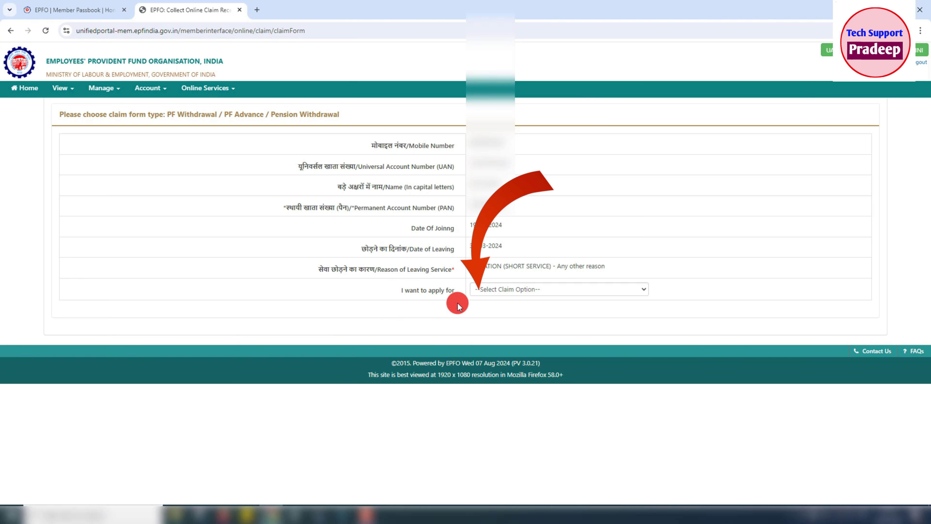
pyautogui.click(587, 289)
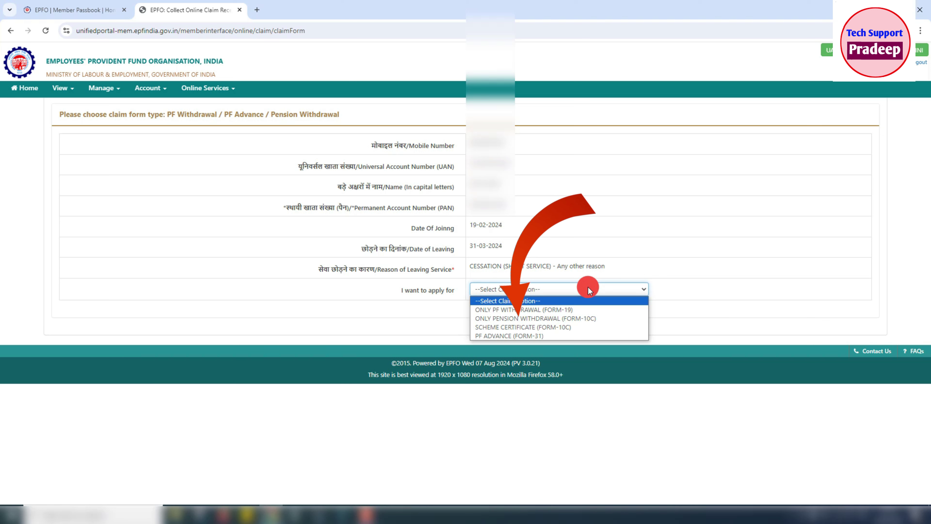
pyautogui.click(587, 319)
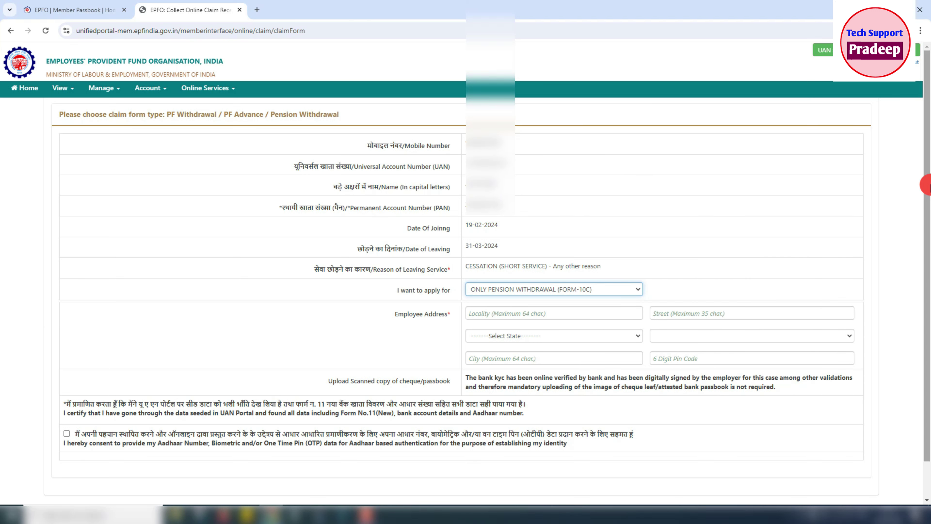
# Fill in the employee's full address and review the note on uploading a scanned cheque or passbook
pyautogui.moveTo(924, 197); pyautogui.dragTo(928, 248)
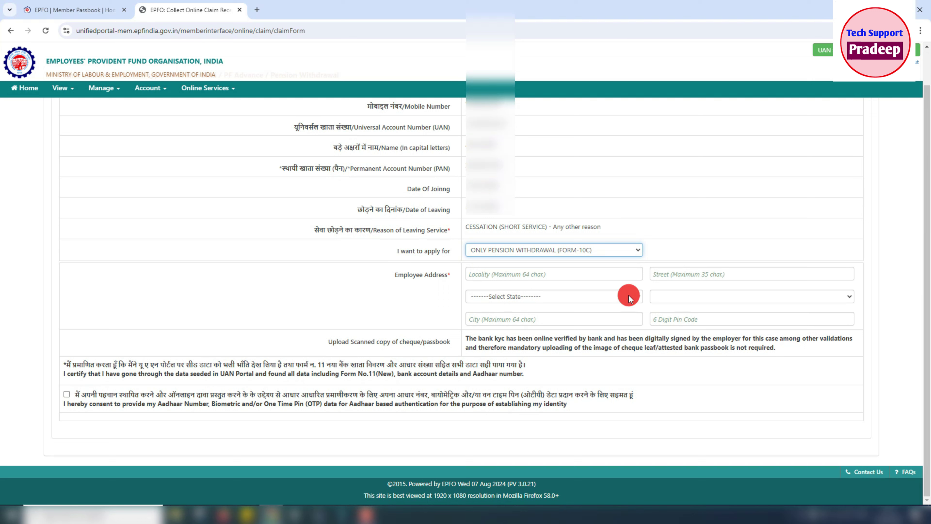
pyautogui.click(524, 275)
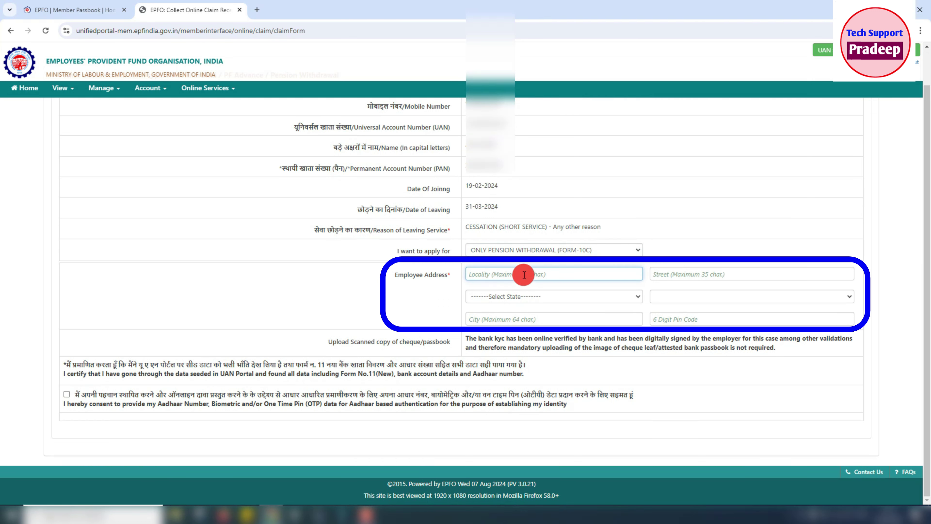
pyautogui.write('R')
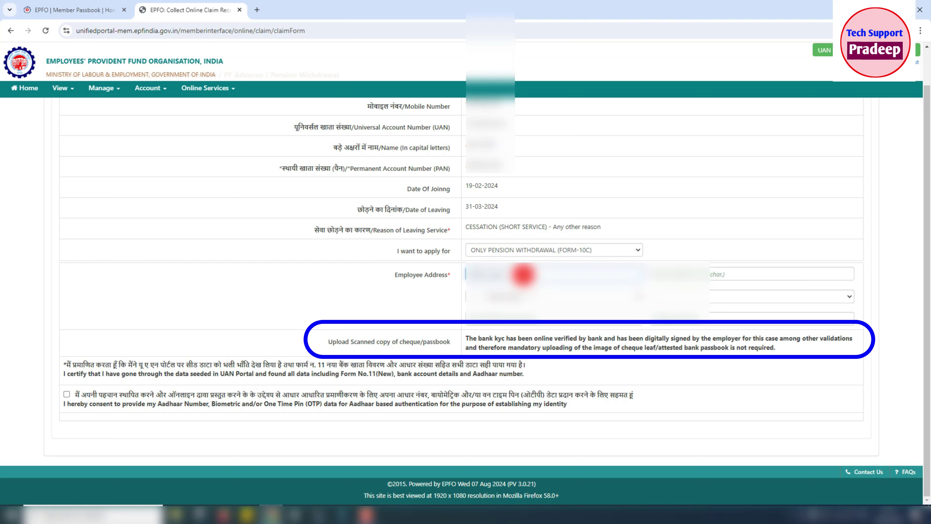
pyautogui.moveTo(328, 341); pyautogui.dragTo(793, 350)
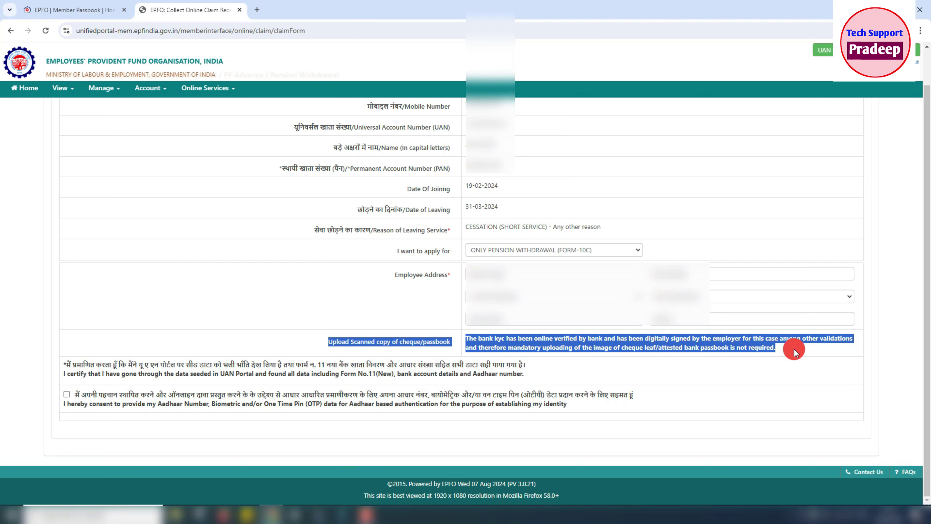
pyautogui.click(793, 347)
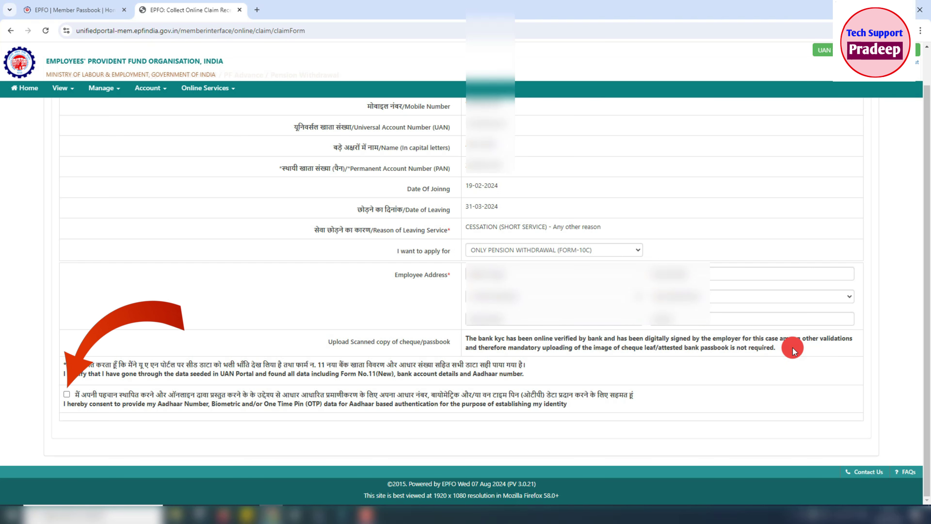
# Consent to Aadhaar-based authentication and request the Aadhaar OTP
pyautogui.click(66, 394)
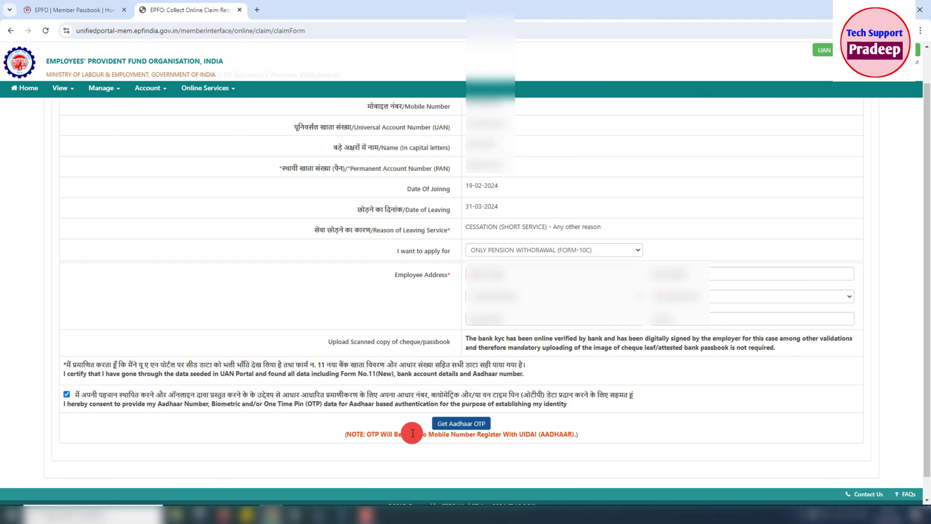
pyautogui.click(462, 424)
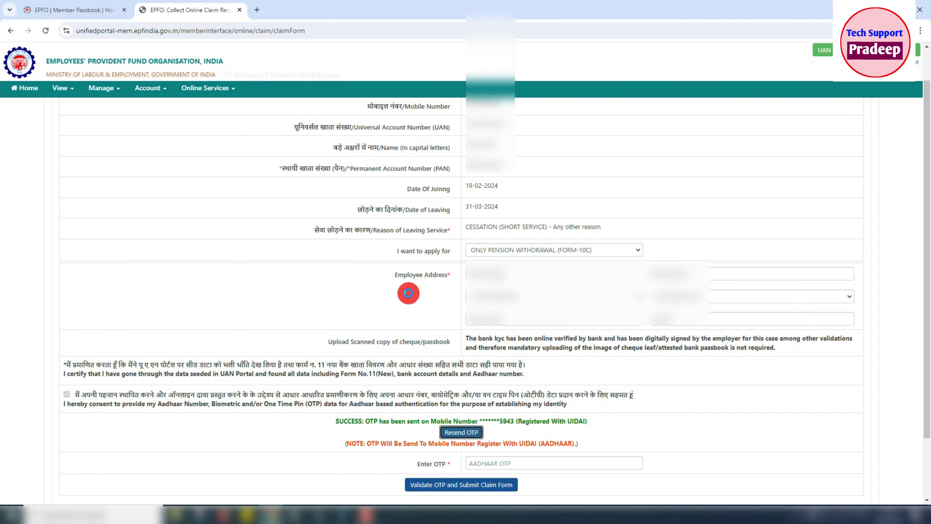
pyautogui.scroll(-1, 918, 257)
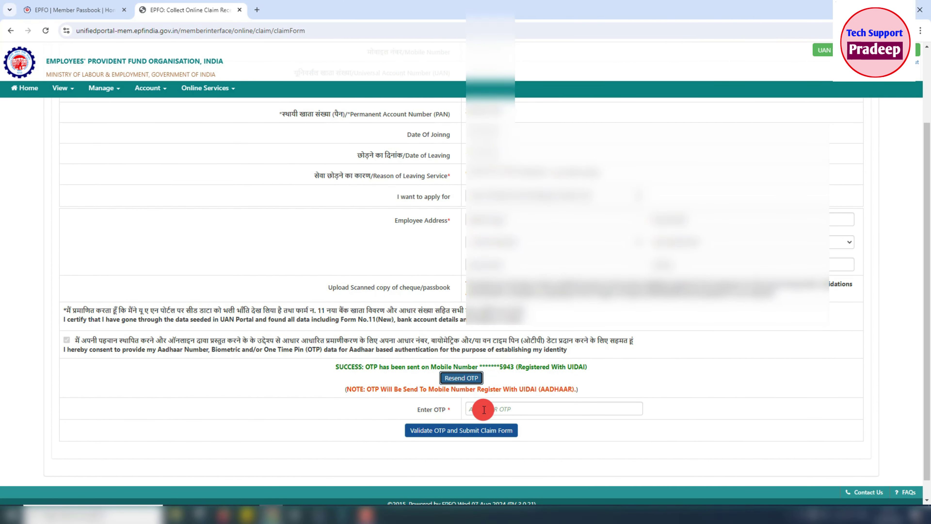
pyautogui.moveTo(340, 367); pyautogui.dragTo(592, 365)
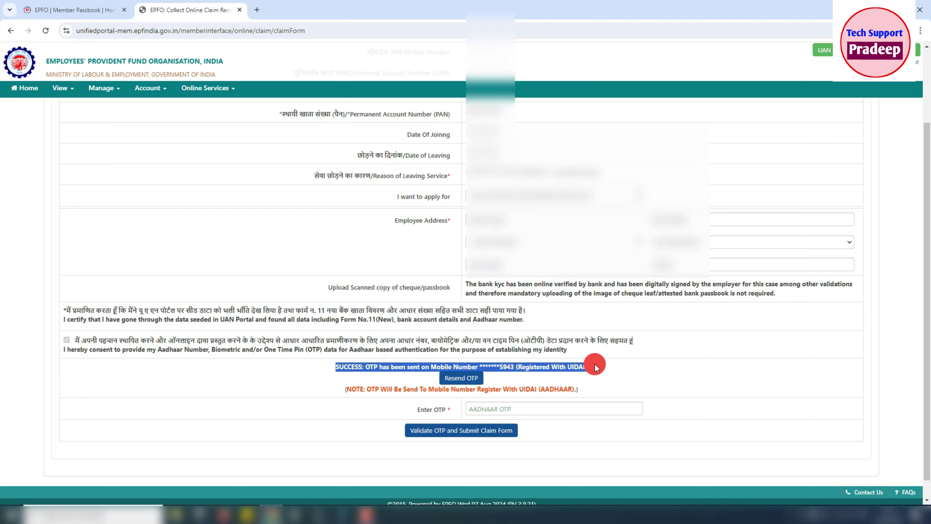
pyautogui.click(622, 378)
# Enter the Aadhaar OTP, then validate it and submit the pension withdrawal claim form
pyautogui.click(477, 405)
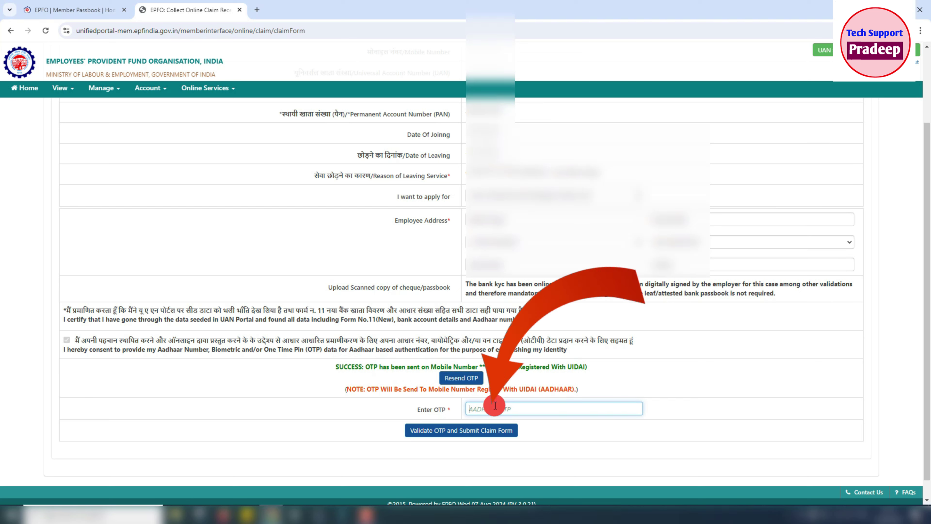
pyautogui.hotkey('ctrl', 'v')
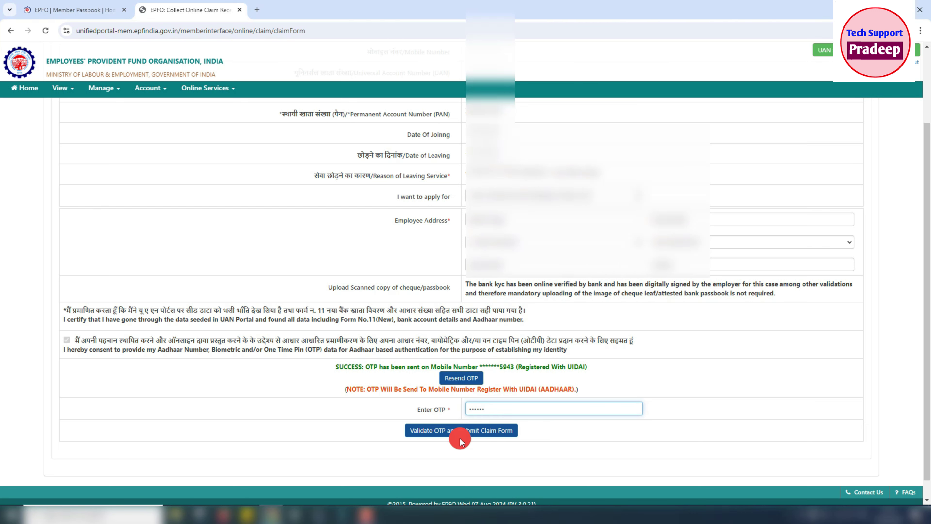
pyautogui.click(480, 435)
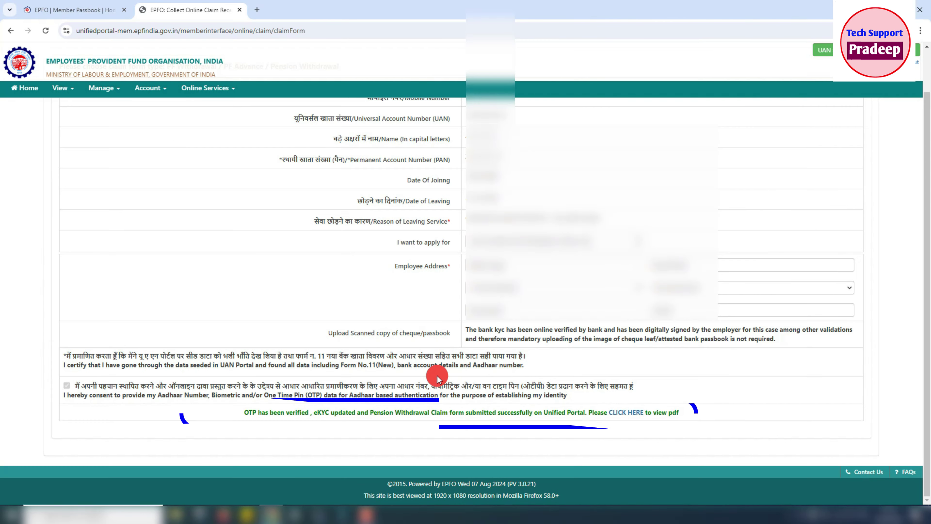
pyautogui.moveTo(243, 413); pyautogui.dragTo(588, 413)
pyautogui.click(732, 418)
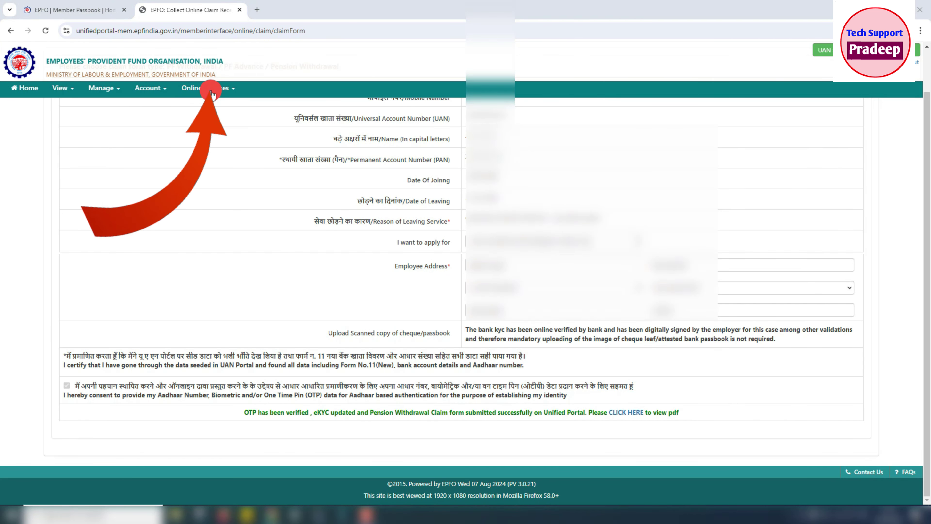
# Open the claim status tracking page and examine the Form-10C and Form-19 claim entries
pyautogui.click(223, 90)
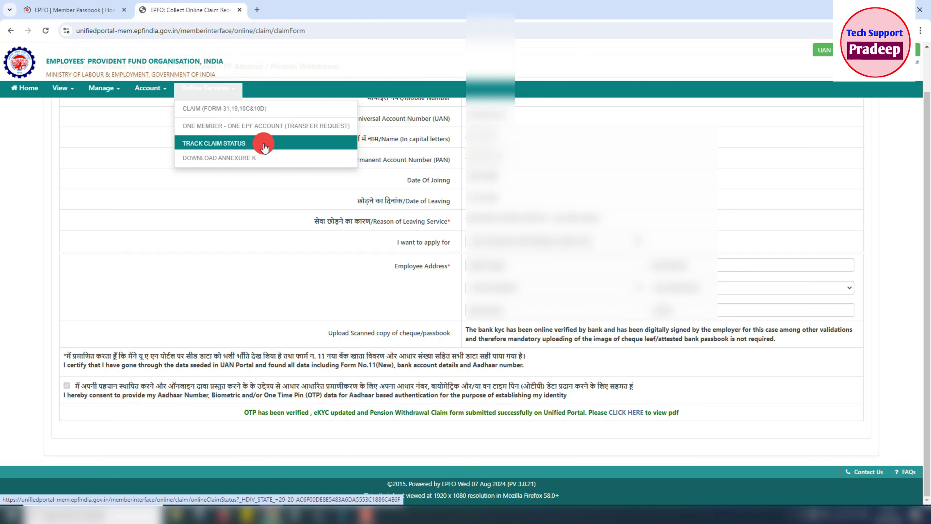
pyautogui.click(264, 145)
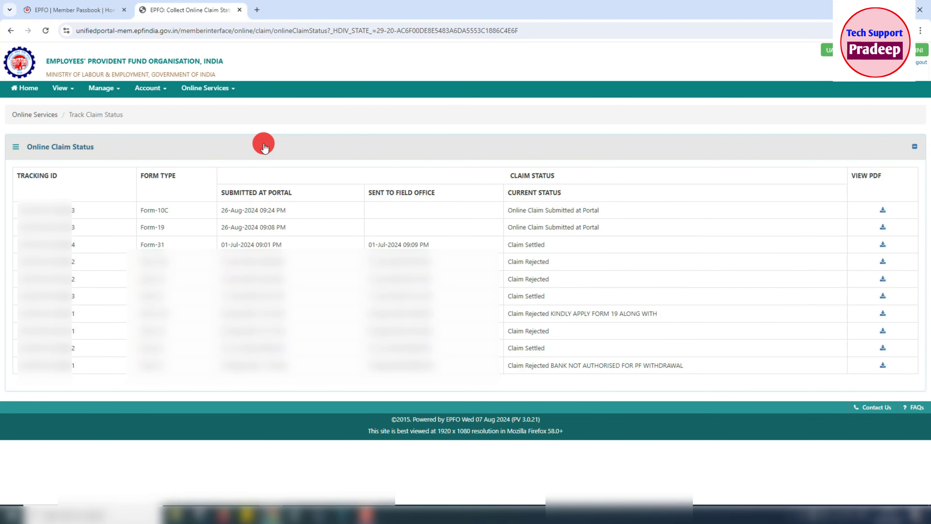
pyautogui.moveTo(140, 228); pyautogui.dragTo(174, 217)
pyautogui.click(179, 228)
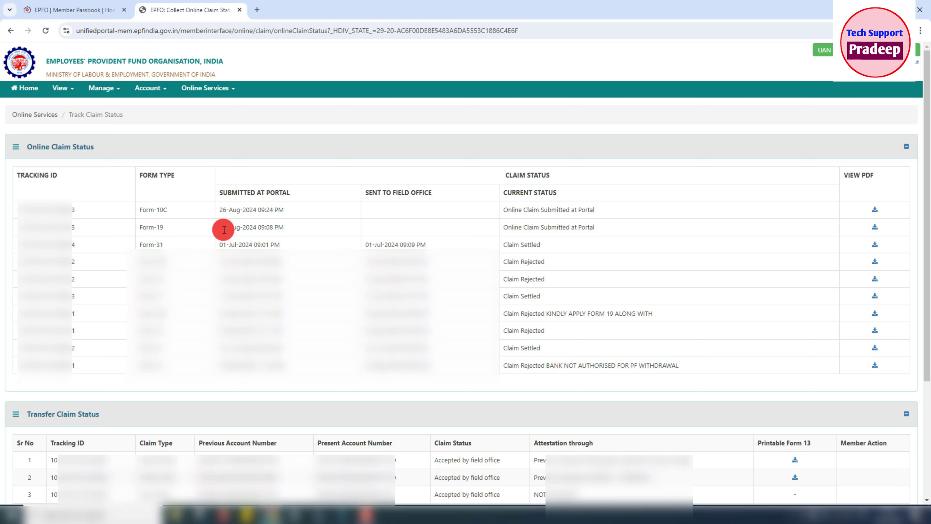